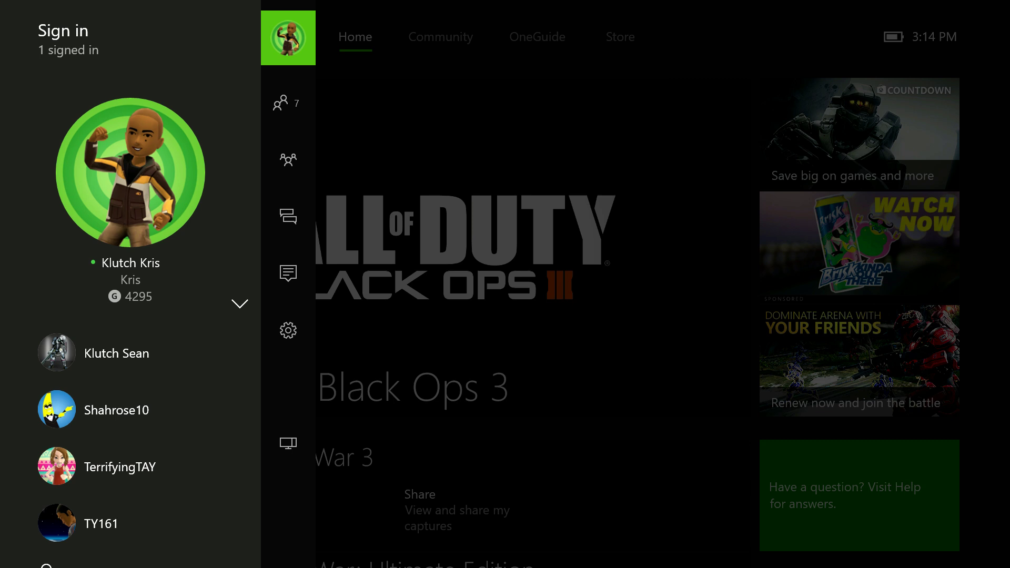
# - Move down the Xbox guide to the Messages tab and into the recent conversations list
pyautogui.press('Down')
pyautogui.press('Down')
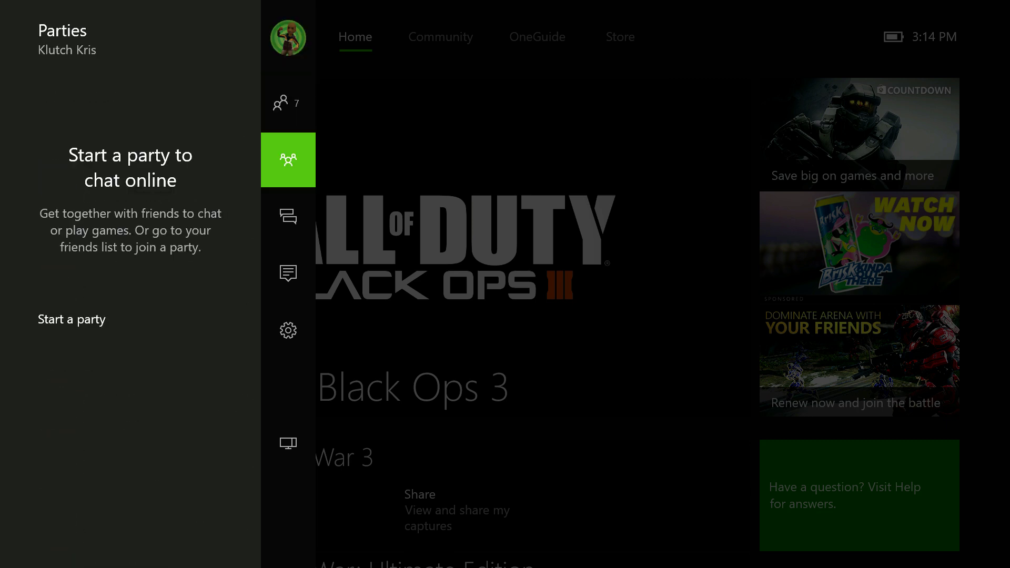
pyautogui.press('Down')
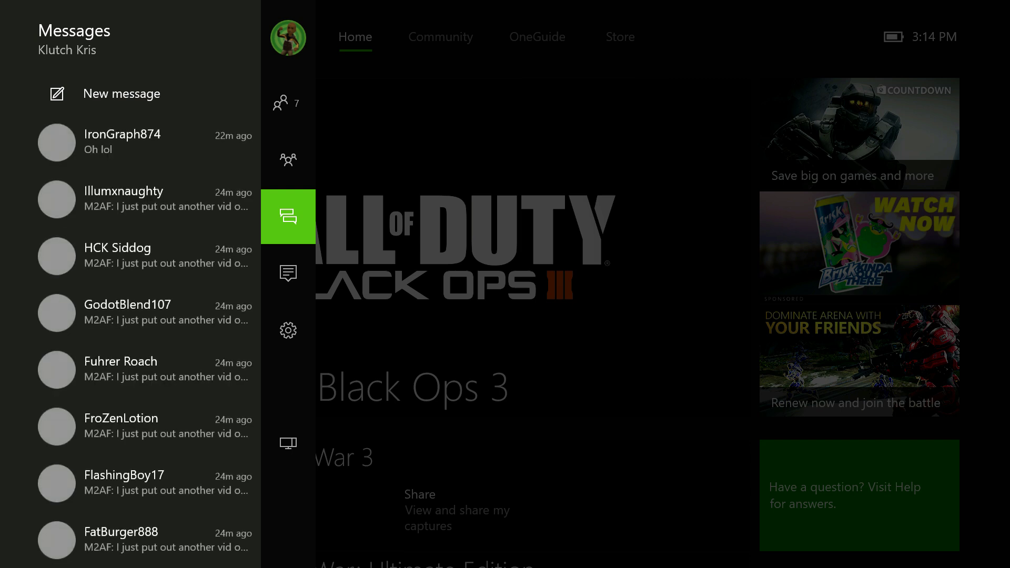
pyautogui.press('Right')
pyautogui.press('Down')
pyautogui.press('Down')
pyautogui.press('Down')
pyautogui.press('Down')
pyautogui.press('Down')
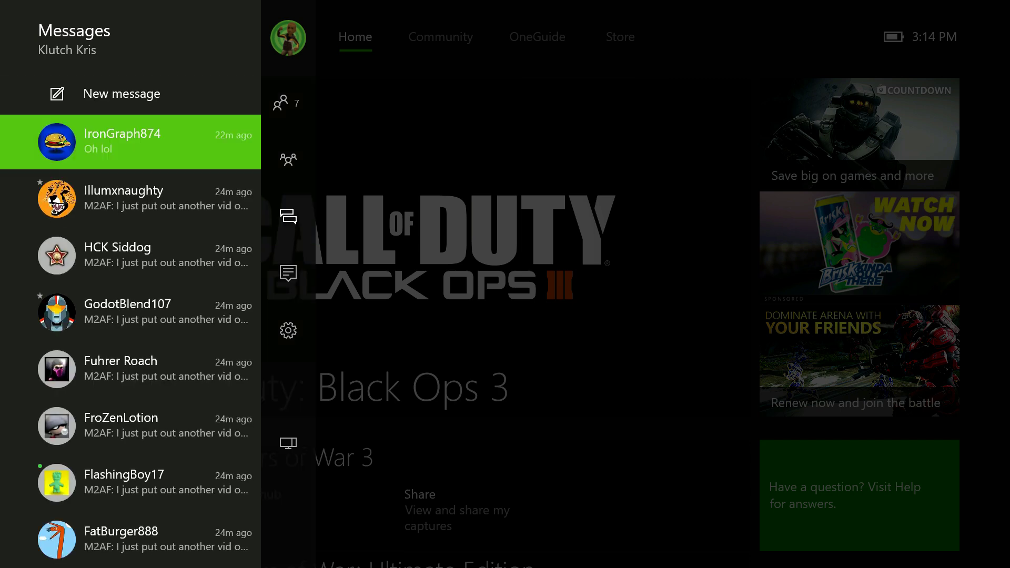
pyautogui.press('Down')
pyautogui.press('Down')
pyautogui.press('Down')
pyautogui.press('Down')
pyautogui.press('Down')
pyautogui.press('Down')
pyautogui.press('Down')
pyautogui.press('Down')
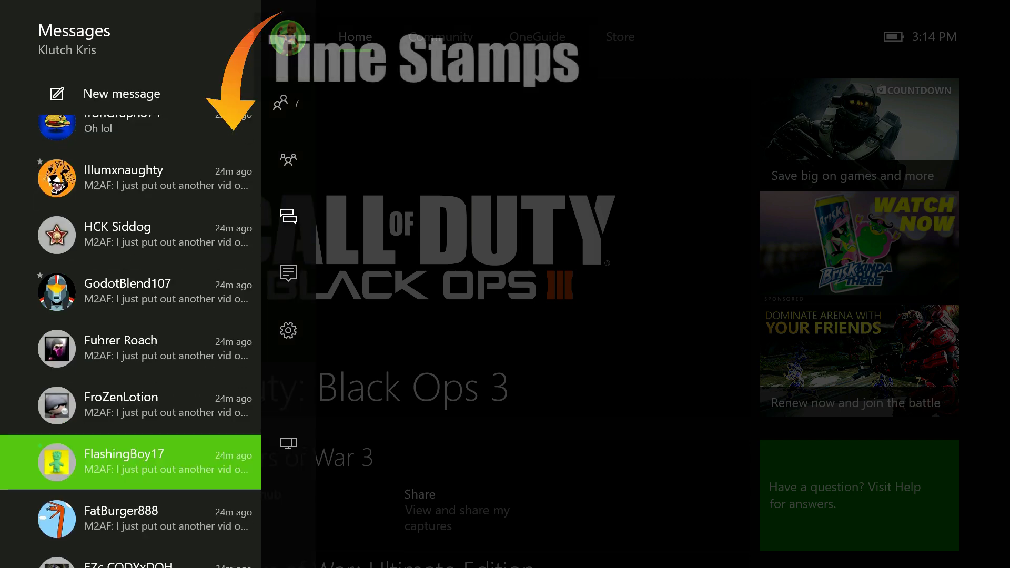
pyautogui.press('Down')
pyautogui.press('Down')
pyautogui.press('Down')
pyautogui.press('Down')
pyautogui.press('Down')
pyautogui.press('Down')
pyautogui.press('Down')
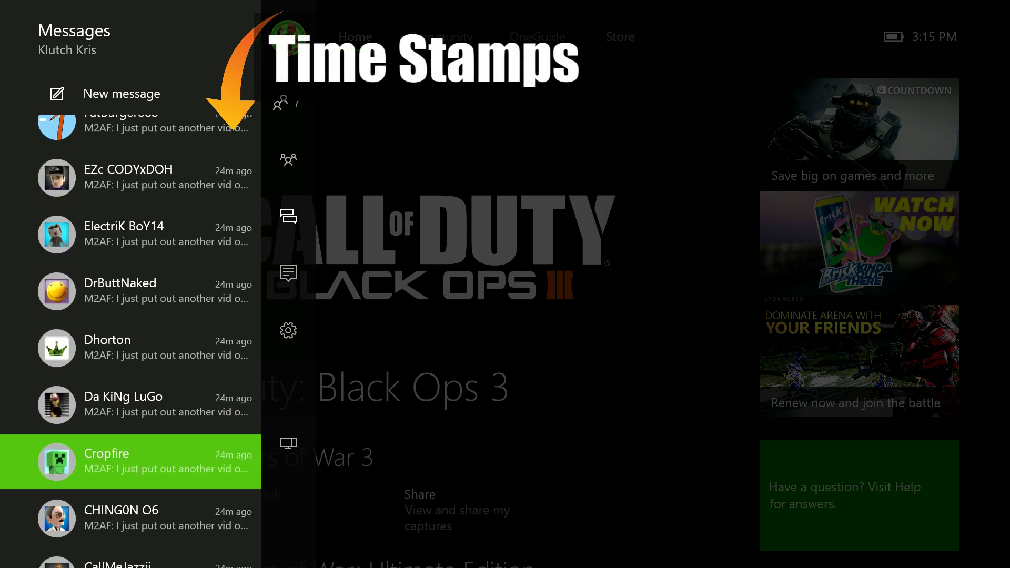
pyautogui.press('Down')
pyautogui.press('Down')
pyautogui.press('Down')
pyautogui.press('Down')
pyautogui.press('Down')
pyautogui.press('Down')
pyautogui.press('Down')
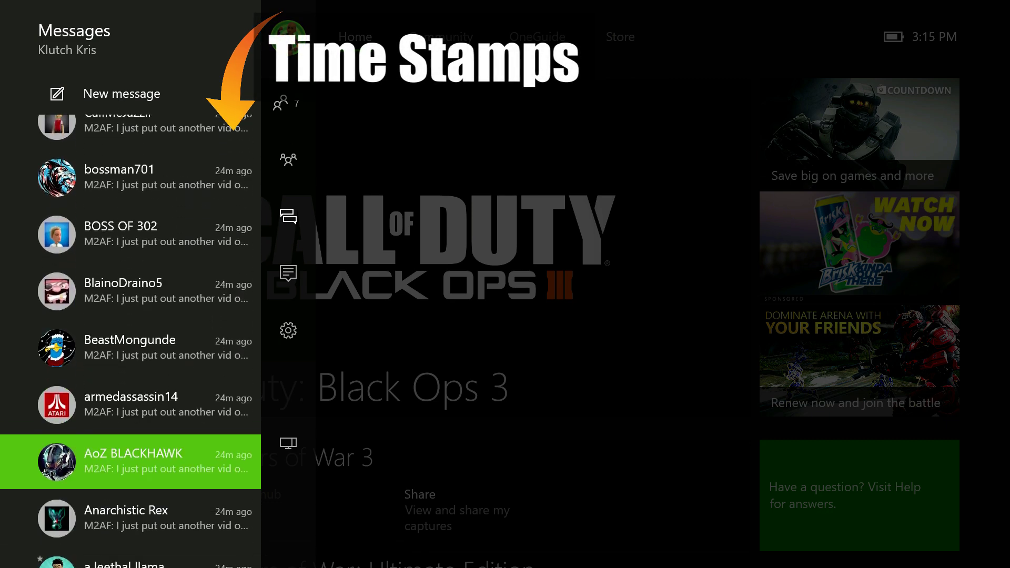
pyautogui.press('Down')
pyautogui.press('Down')
pyautogui.press('Down')
pyautogui.press('Down')
pyautogui.press('Down')
pyautogui.press('Down')
pyautogui.press('Down')
pyautogui.press('Down')
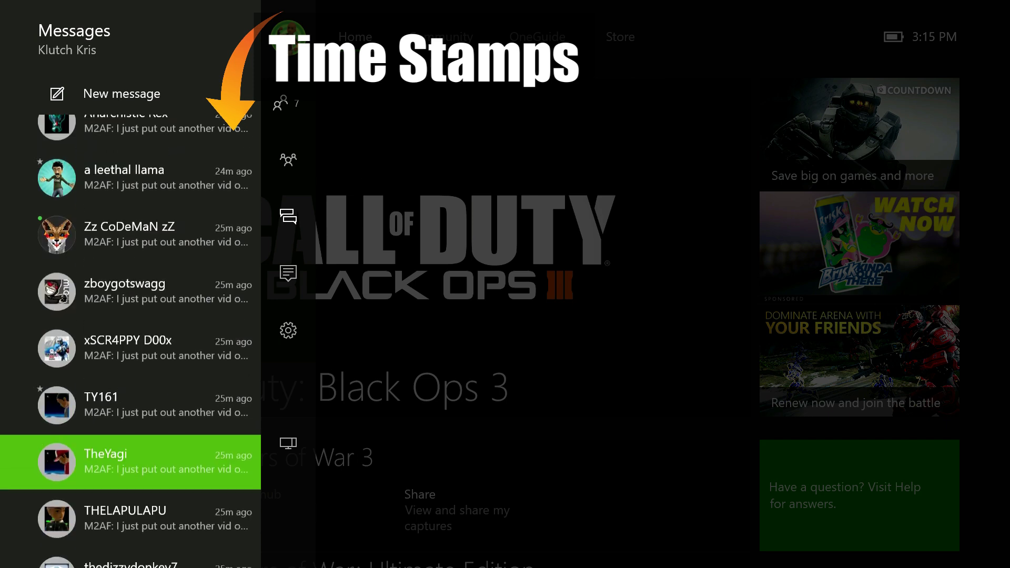
pyautogui.press('Down')
pyautogui.press('Down')
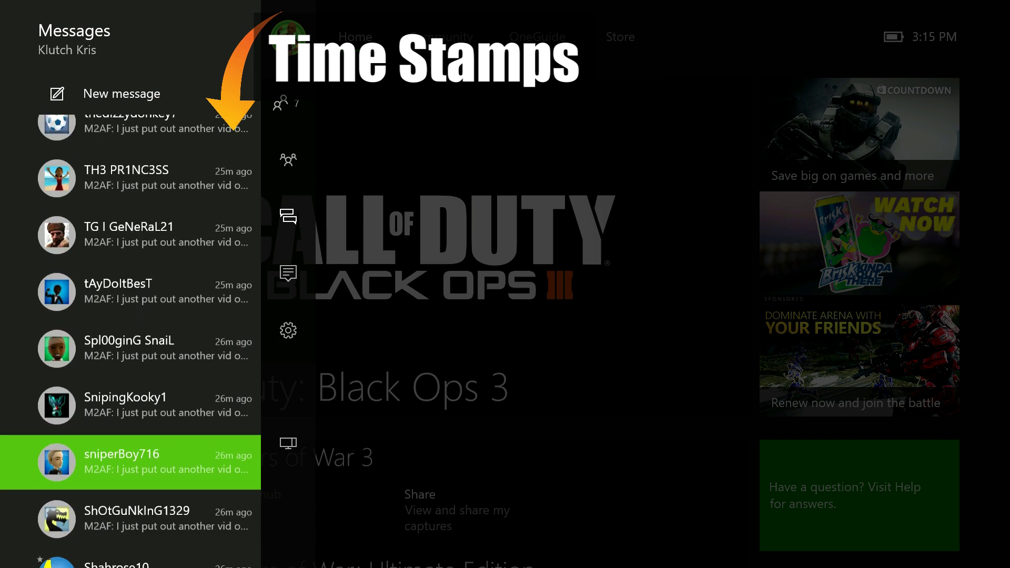
pyautogui.press('Up')
pyautogui.press('Up')
pyautogui.press('Up')
pyautogui.press('Up')
pyautogui.press('Up')
pyautogui.press('Up')
pyautogui.press('Up')
pyautogui.press('Up')
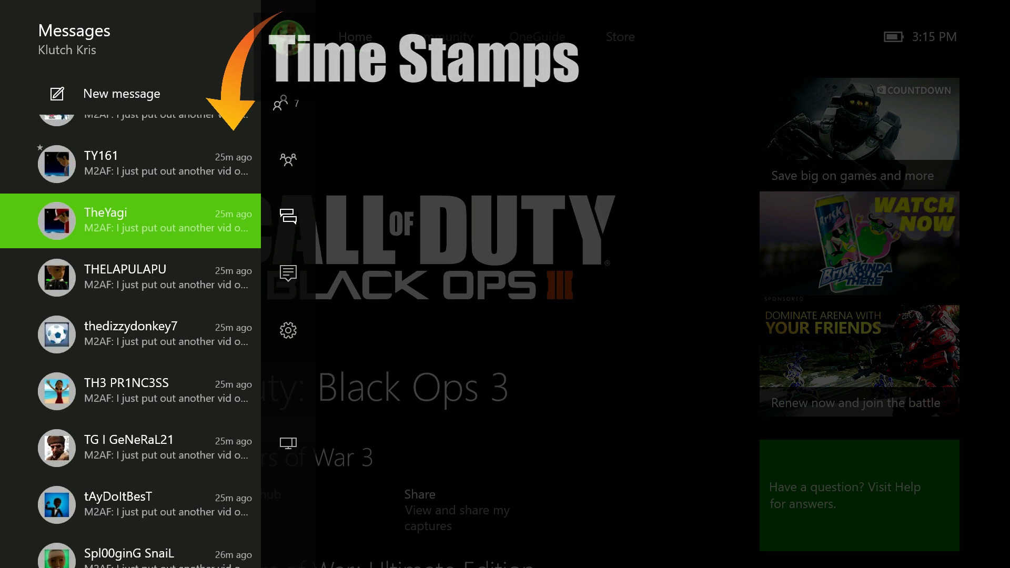
pyautogui.press('Up')
pyautogui.press('Up')
pyautogui.press('Up')
pyautogui.press('Up')
pyautogui.press('Up')
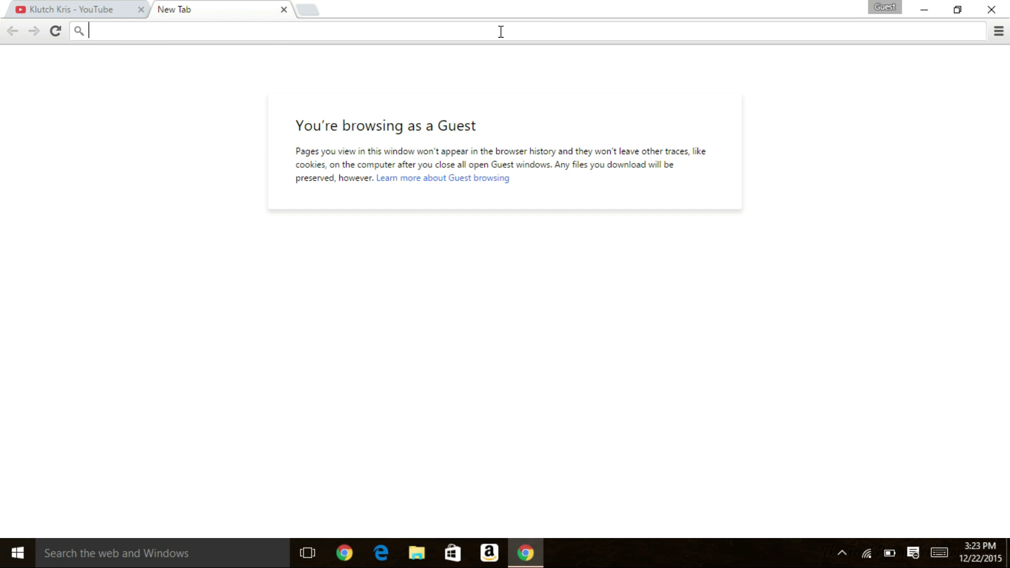
# - Go to live.xbox.com in the new Chrome tab
pyautogui.write('live.')
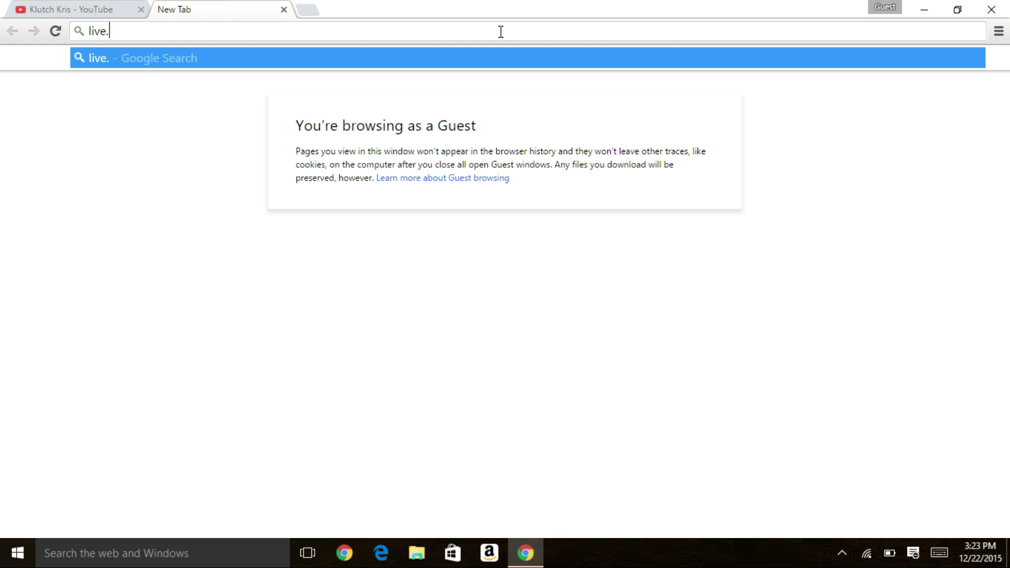
pyautogui.write('xbox.com')
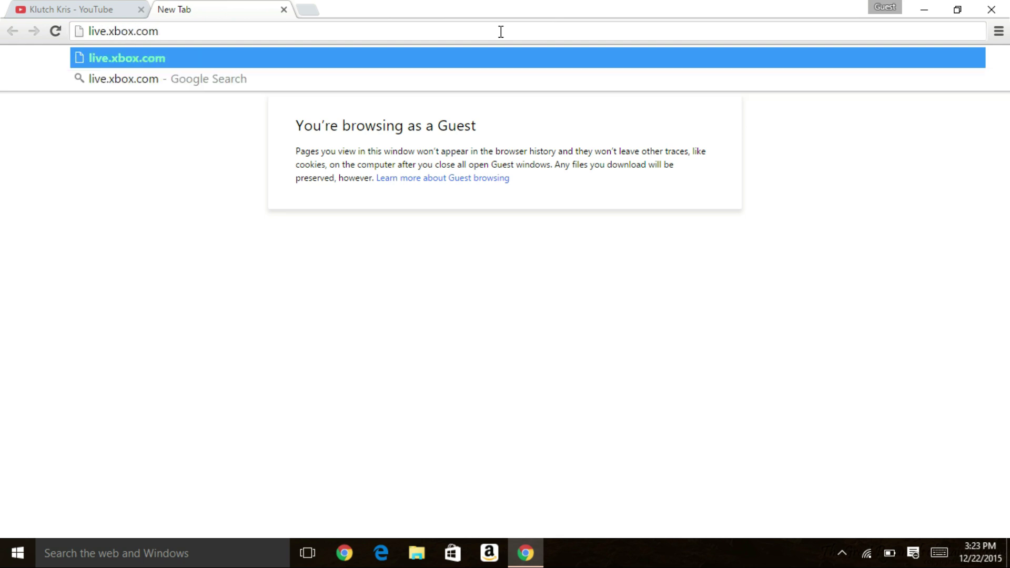
pyautogui.press('Return')
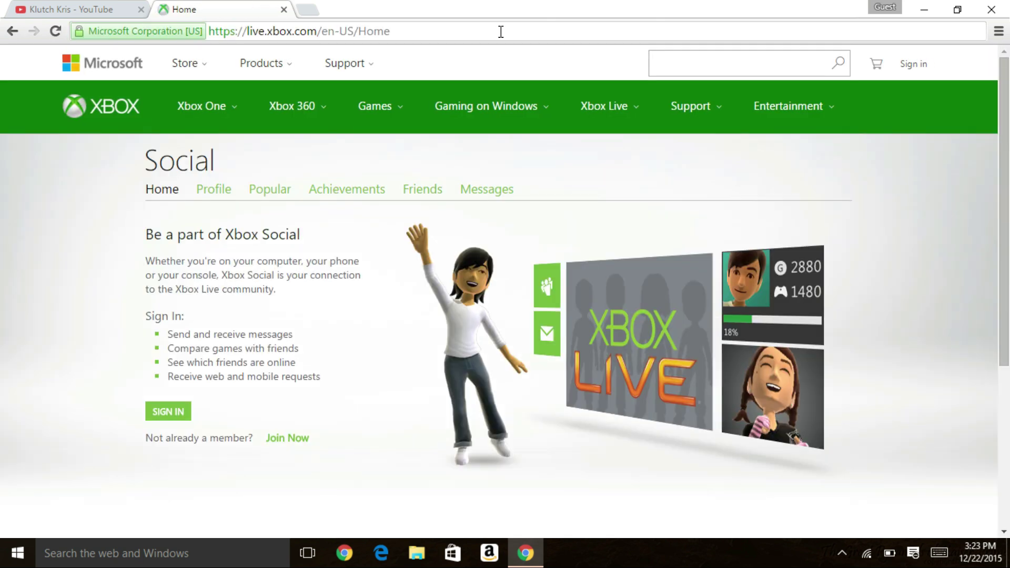
# - Sign in to Xbox.com with the Microsoft account e-mail and password
pyautogui.click(175, 417)
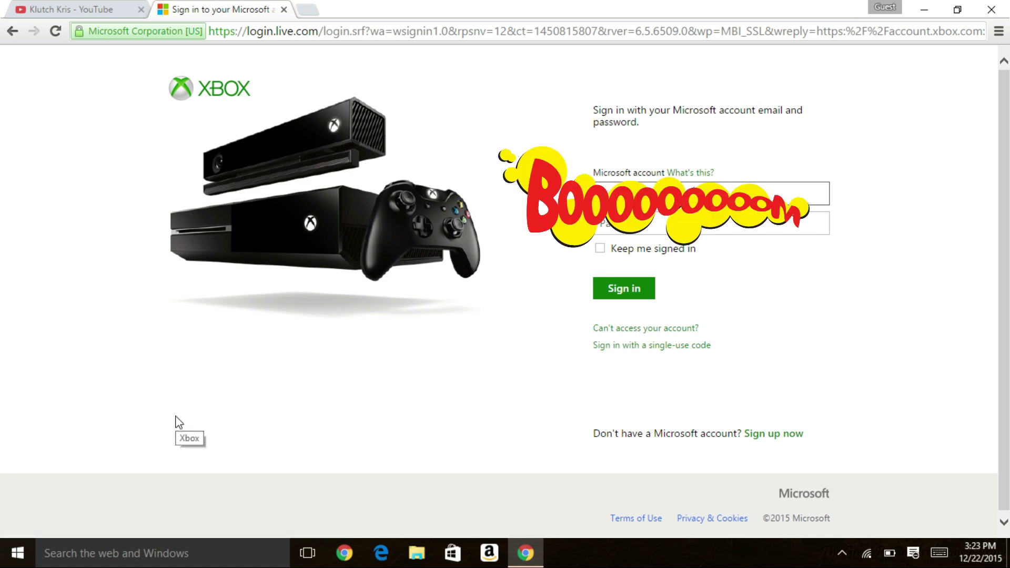
pyautogui.press('Tab')
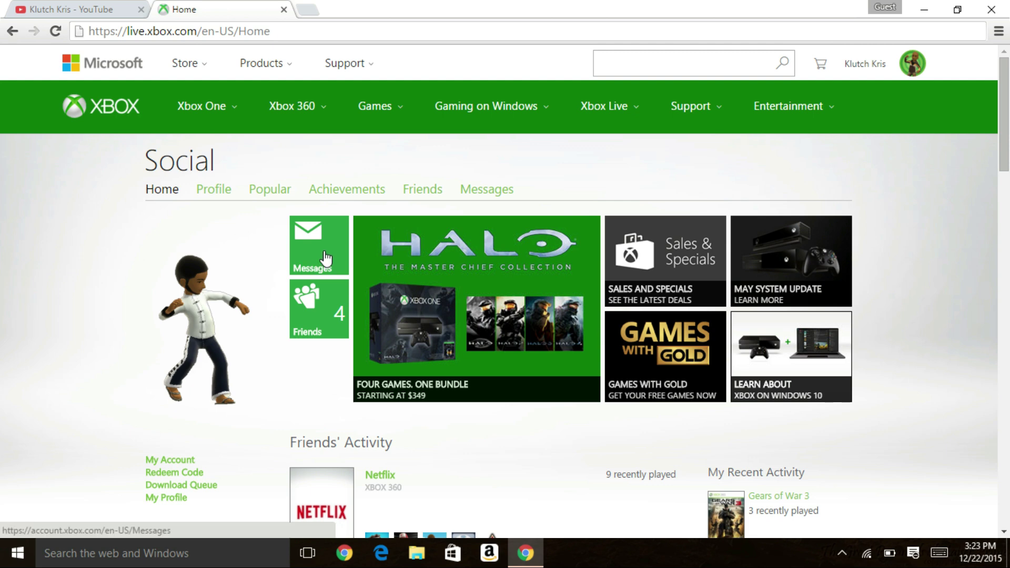
# - Open Messages from the Social home page, scroll the conversations, and start a New Message
pyautogui.click(325, 252)
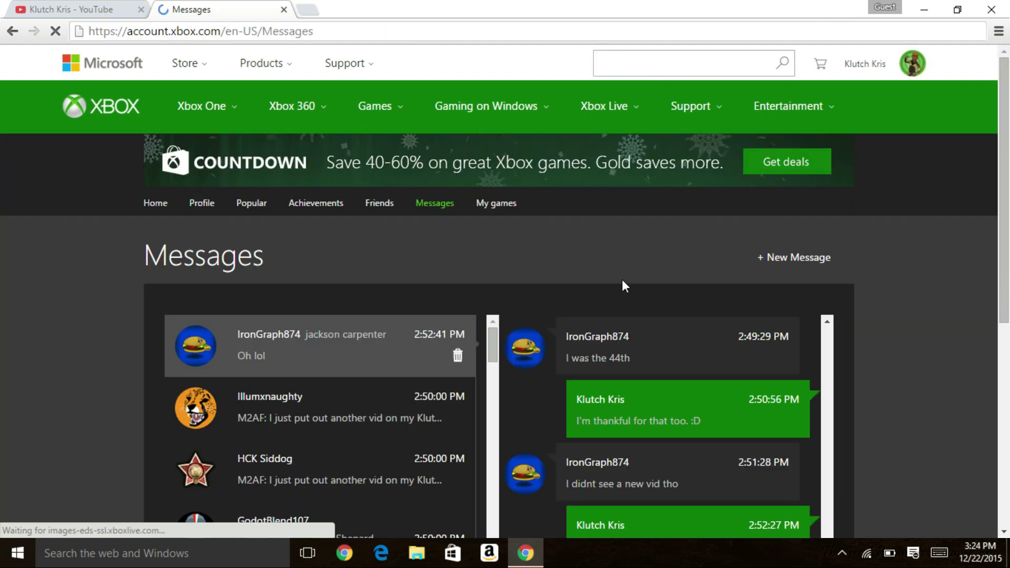
pyautogui.moveTo(494, 343); pyautogui.dragTo(495, 517)
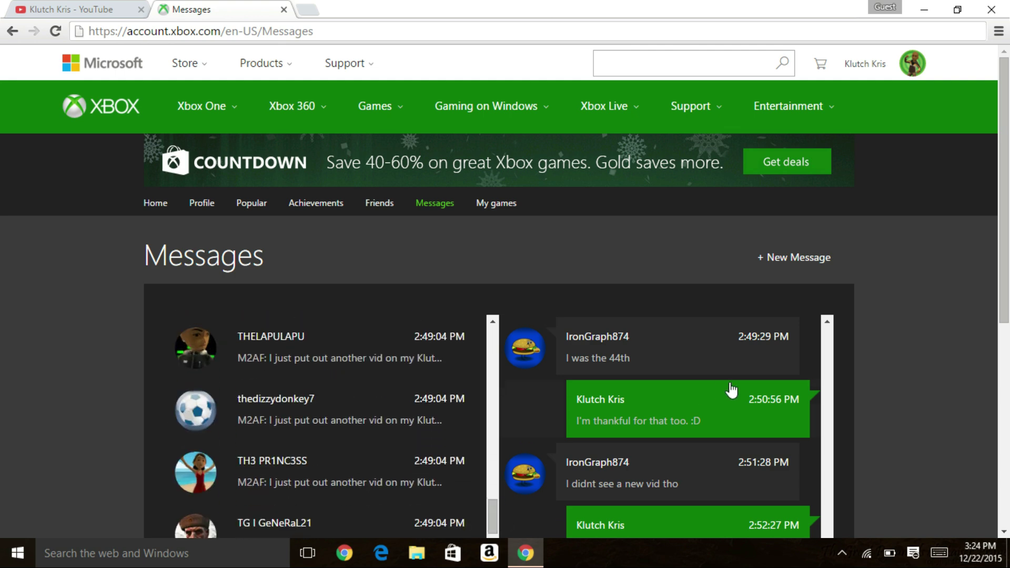
pyautogui.scroll(-1, 1007, 124)
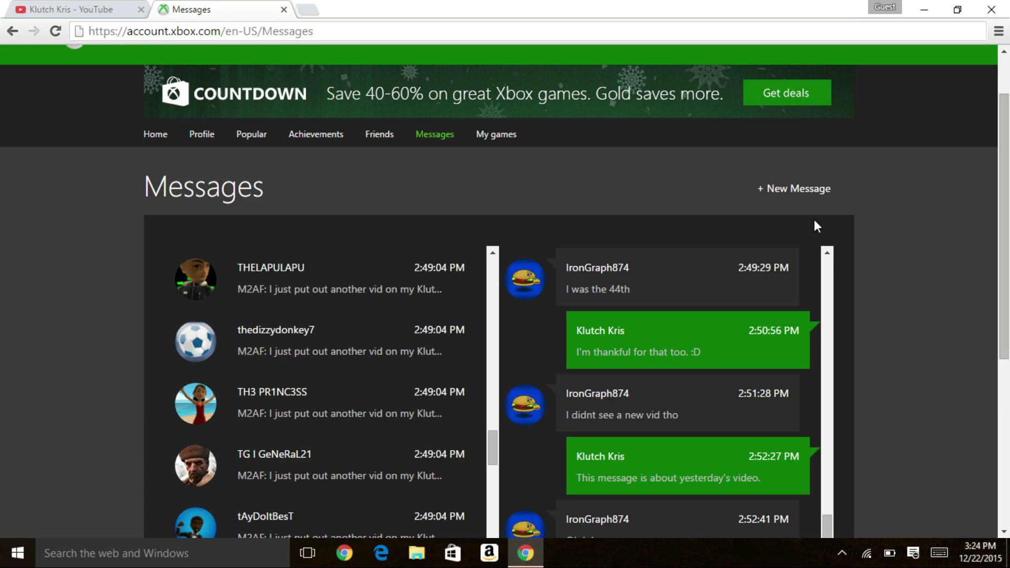
pyautogui.click(794, 191)
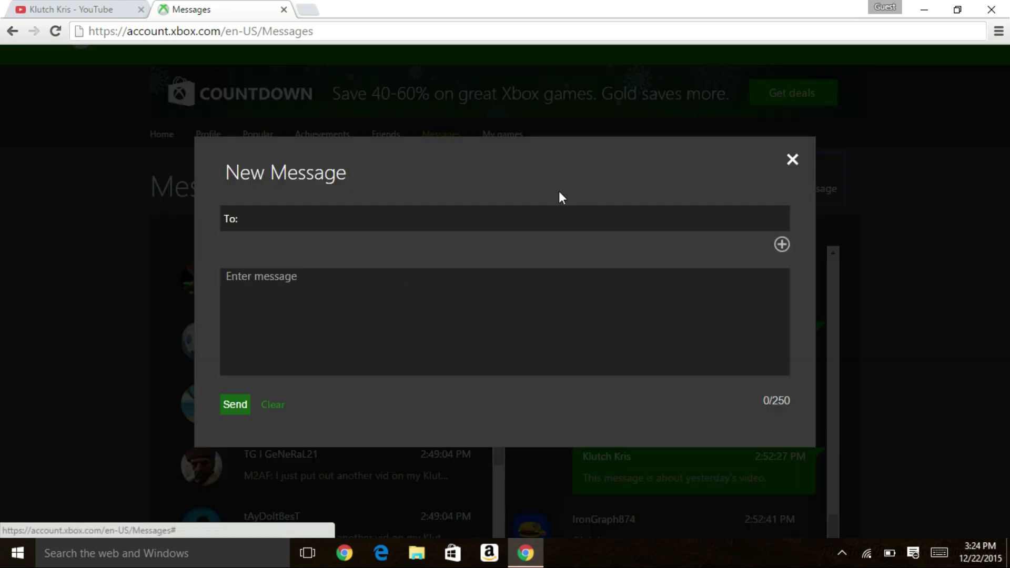
pyautogui.click(781, 245)
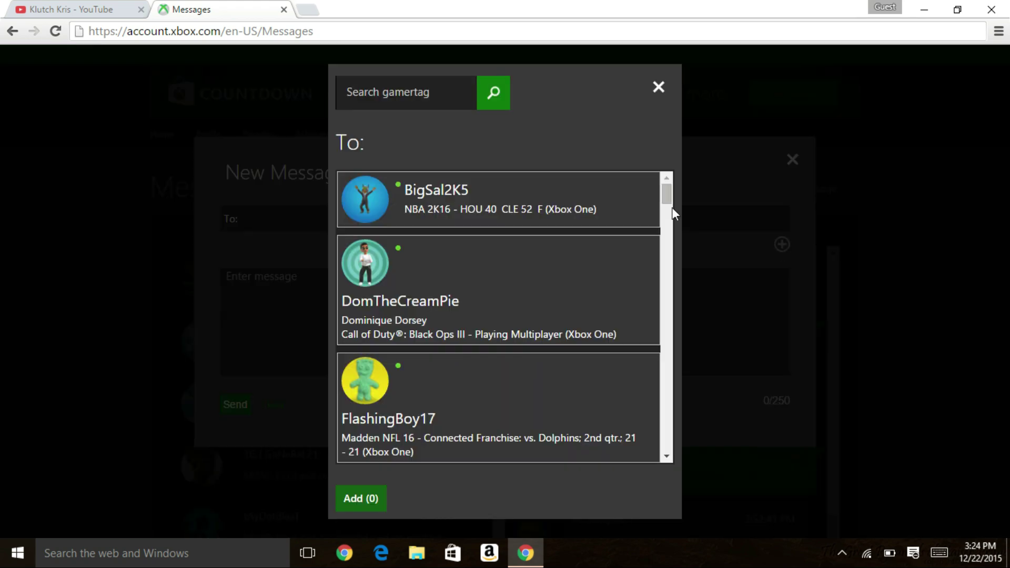
pyautogui.click(568, 198)
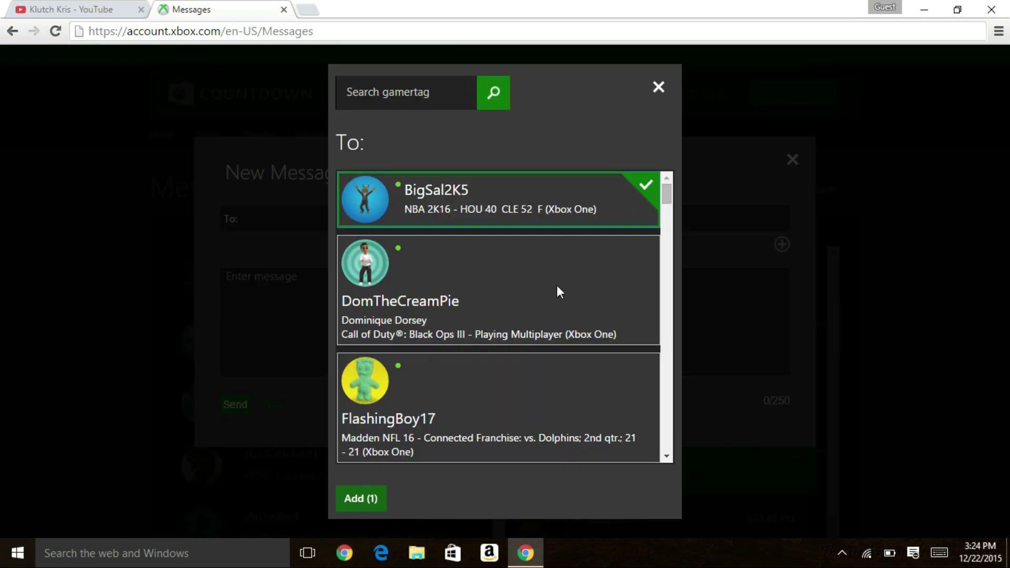
pyautogui.click(571, 288)
pyautogui.click(561, 411)
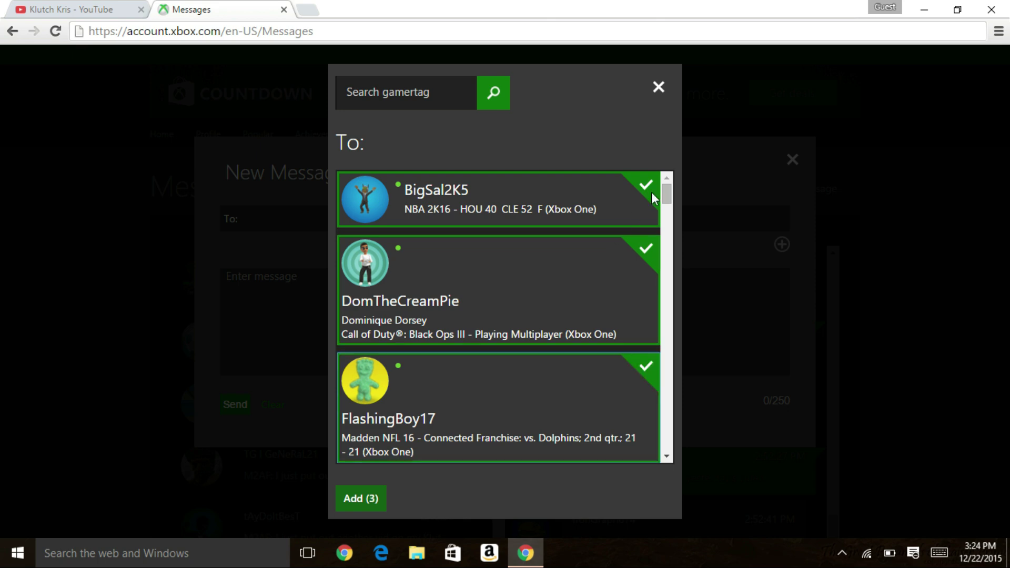
pyautogui.moveTo(661, 192); pyautogui.dragTo(649, 214)
pyautogui.click(644, 218)
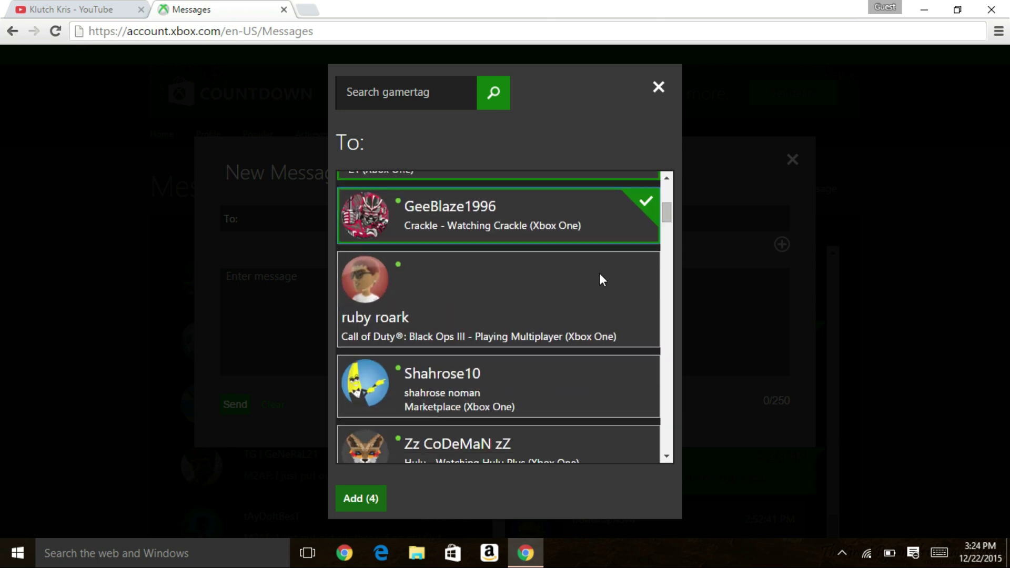
pyautogui.click(600, 276)
pyautogui.click(570, 414)
pyautogui.click(579, 442)
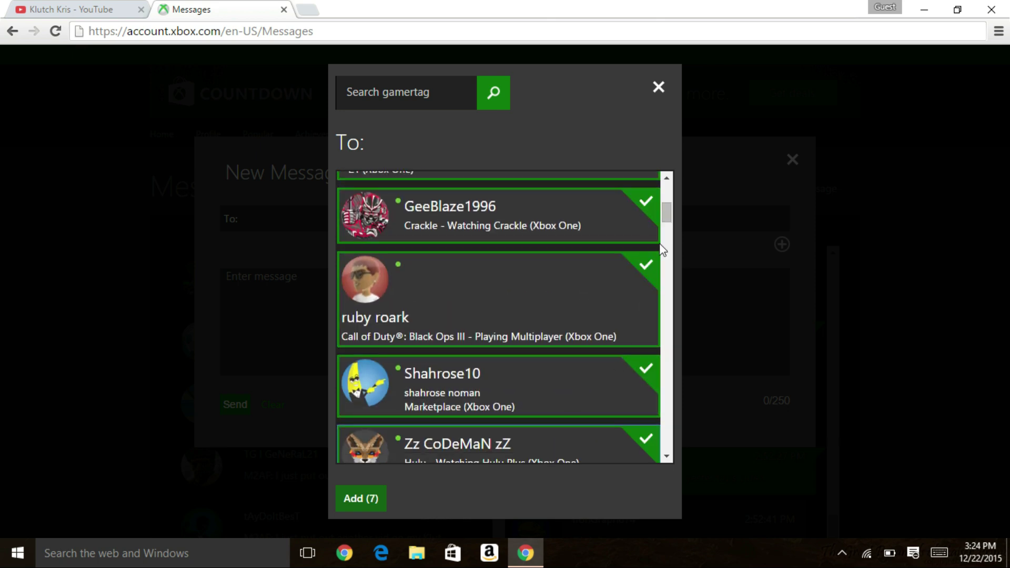
pyautogui.moveTo(665, 218); pyautogui.dragTo(668, 239)
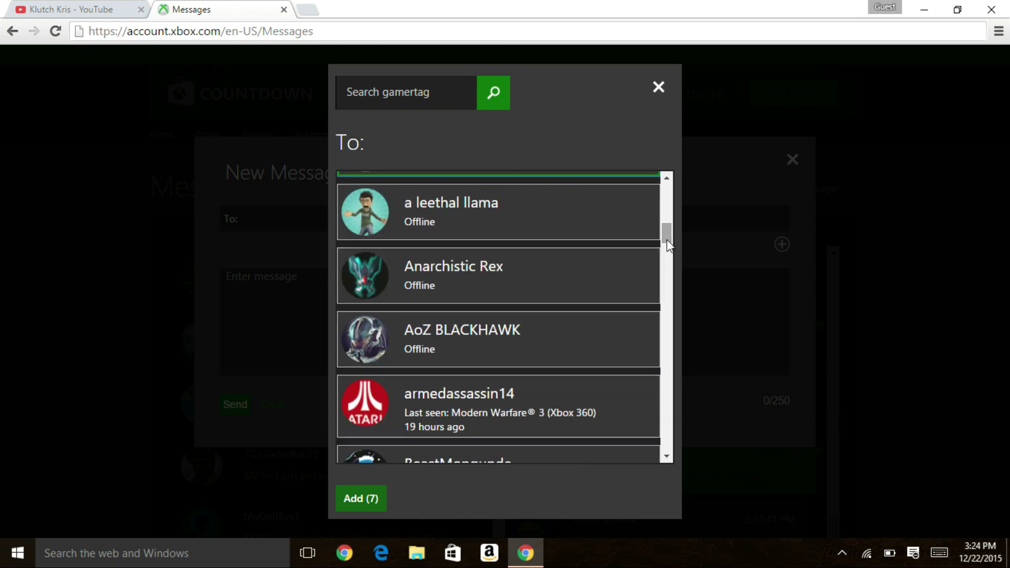
pyautogui.click(623, 222)
pyautogui.click(612, 271)
pyautogui.click(581, 363)
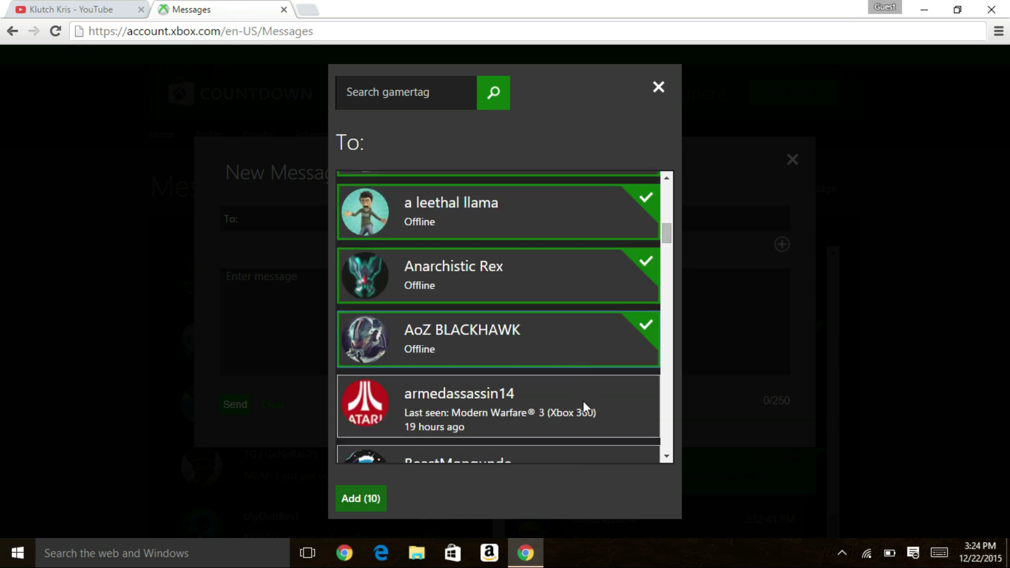
pyautogui.click(585, 412)
pyautogui.click(587, 453)
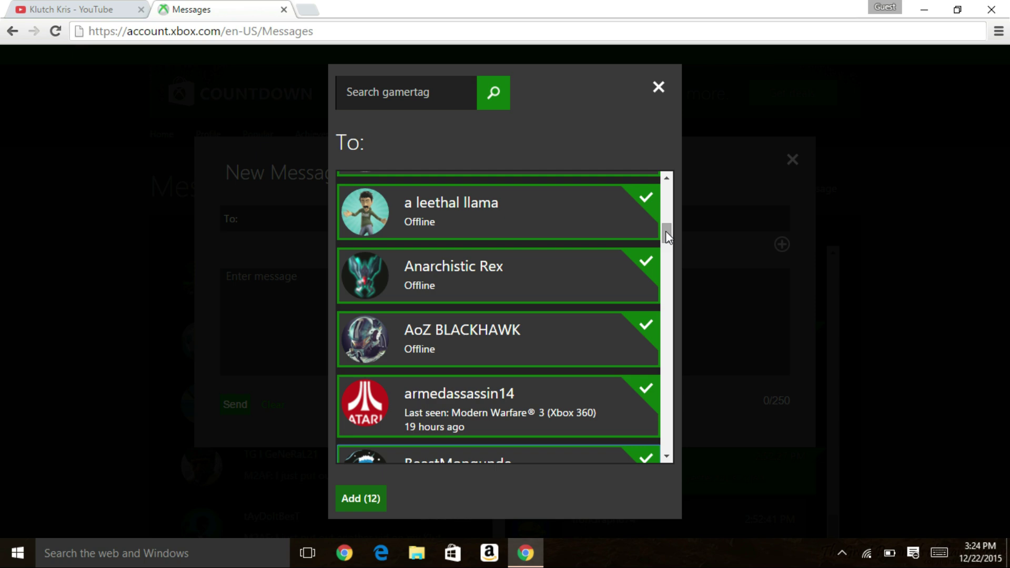
pyautogui.moveTo(665, 232); pyautogui.dragTo(664, 181)
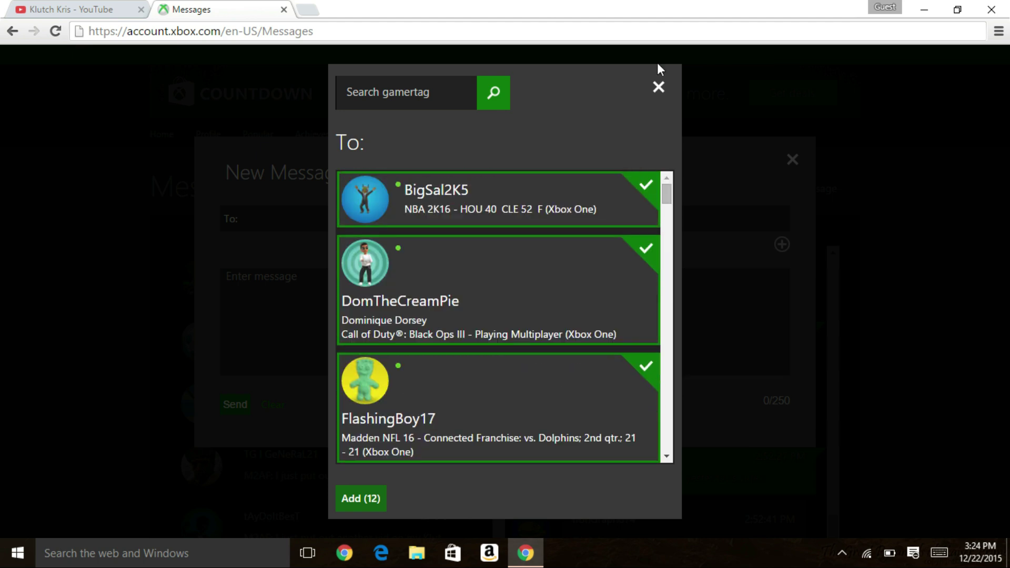
pyautogui.click(658, 88)
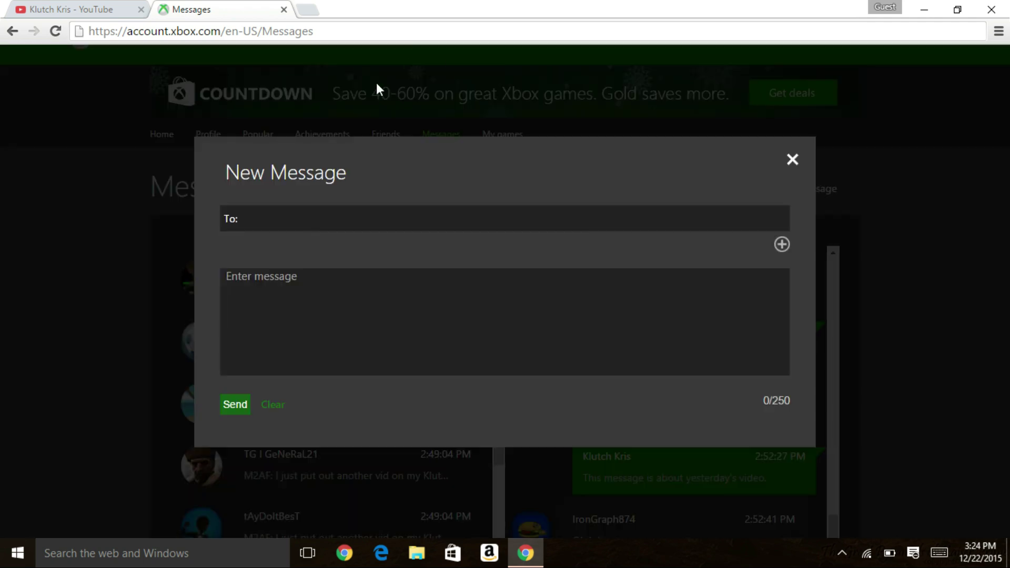
pyautogui.click(792, 160)
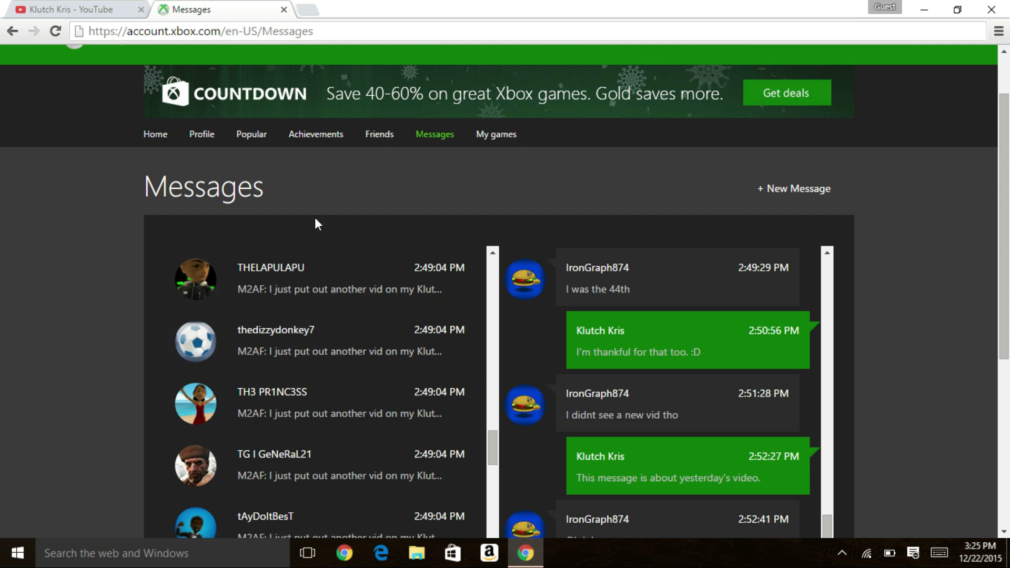
pyautogui.click(91, 8)
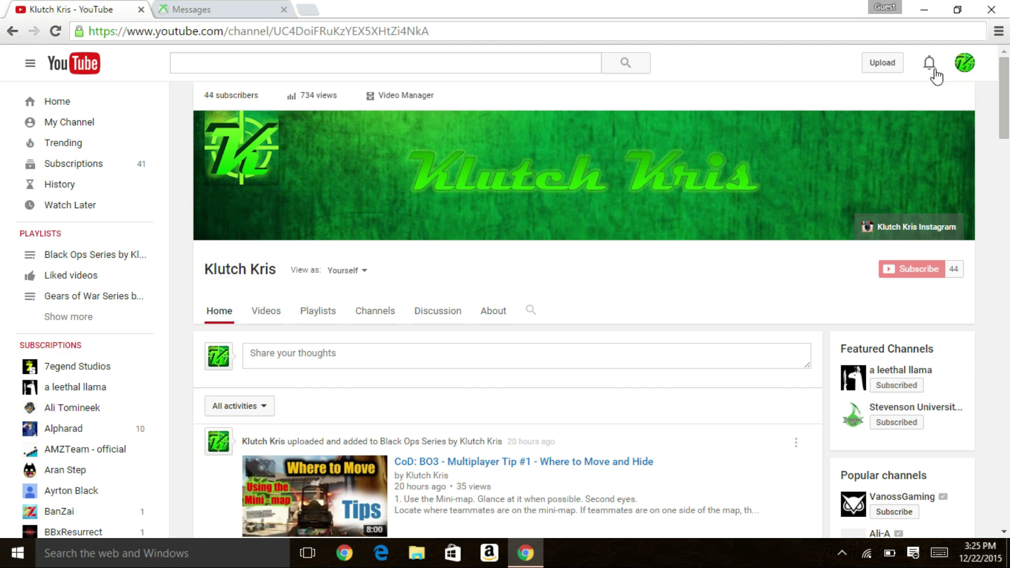
# - Scroll through the author's YouTube channel home page
pyautogui.moveTo(1007, 109); pyautogui.dragTo(1008, 105)
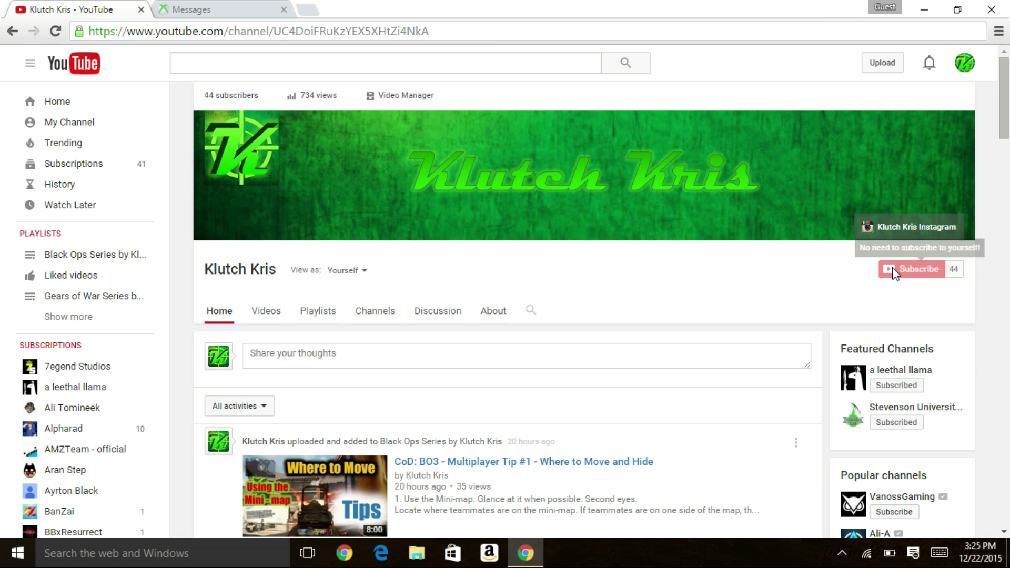
pyautogui.moveTo(1008, 121); pyautogui.dragTo(1006, 506)
pyautogui.moveTo(1005, 239); pyautogui.dragTo(994, 121)
pyautogui.scroll(-1, 994, 121)
pyautogui.scroll(4, 763, 157)
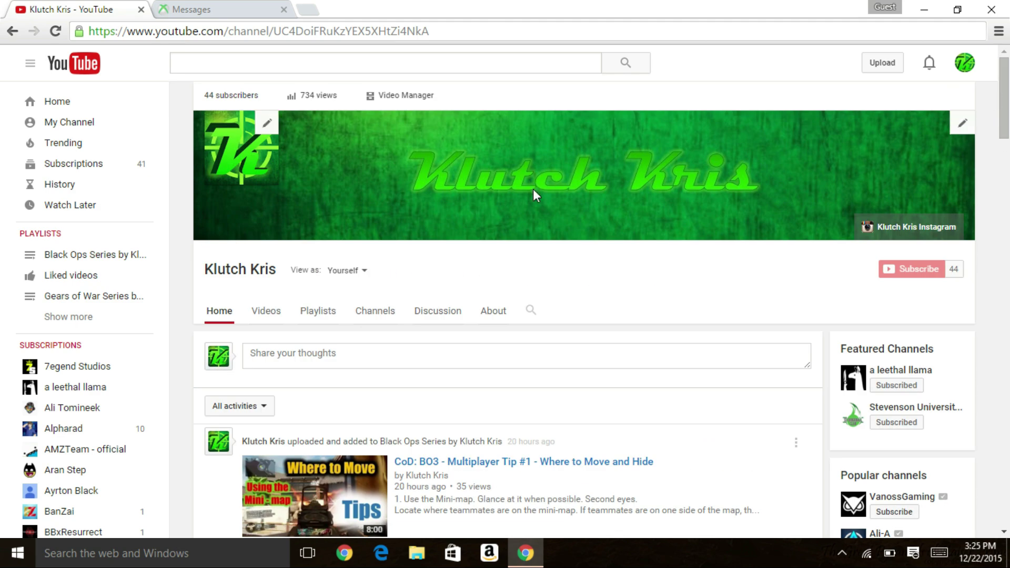
# - Show the channel's Videos page and scroll through the grid of uploads
pyautogui.click(252, 312)
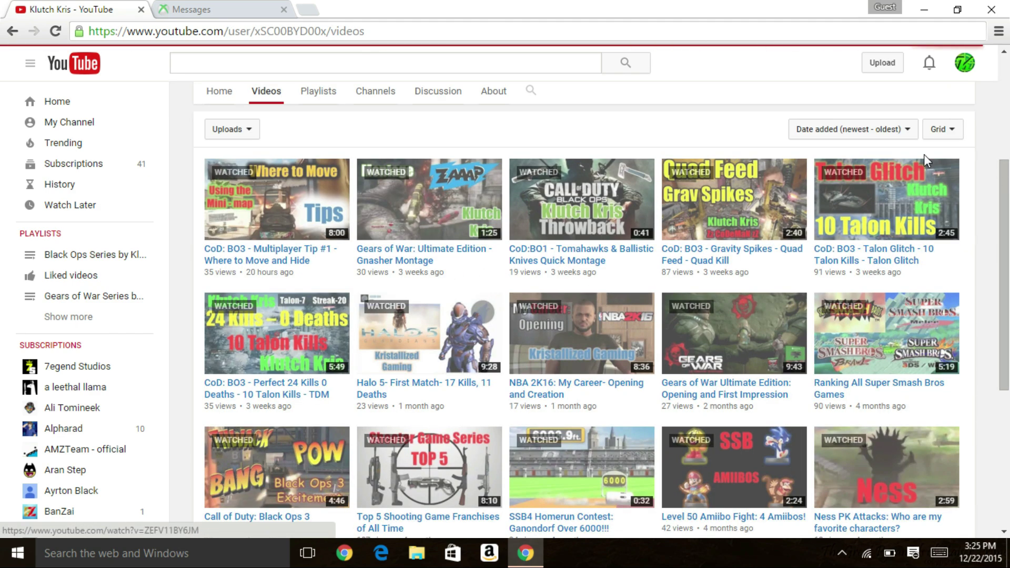
pyautogui.moveTo(1006, 207); pyautogui.dragTo(1002, 82)
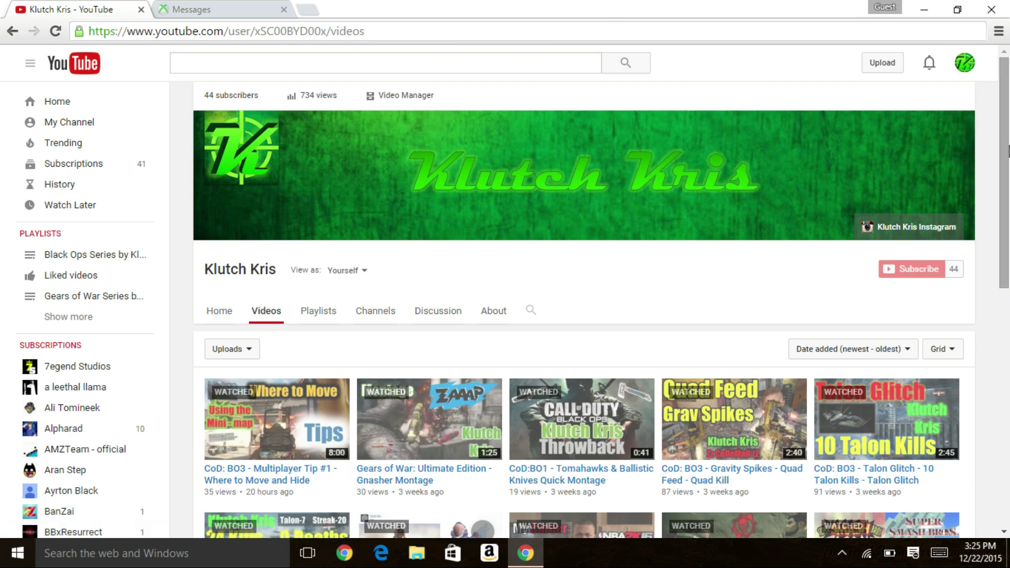
pyautogui.scroll(-2, 1005, 192)
pyautogui.moveTo(1005, 192); pyautogui.dragTo(1001, 141)
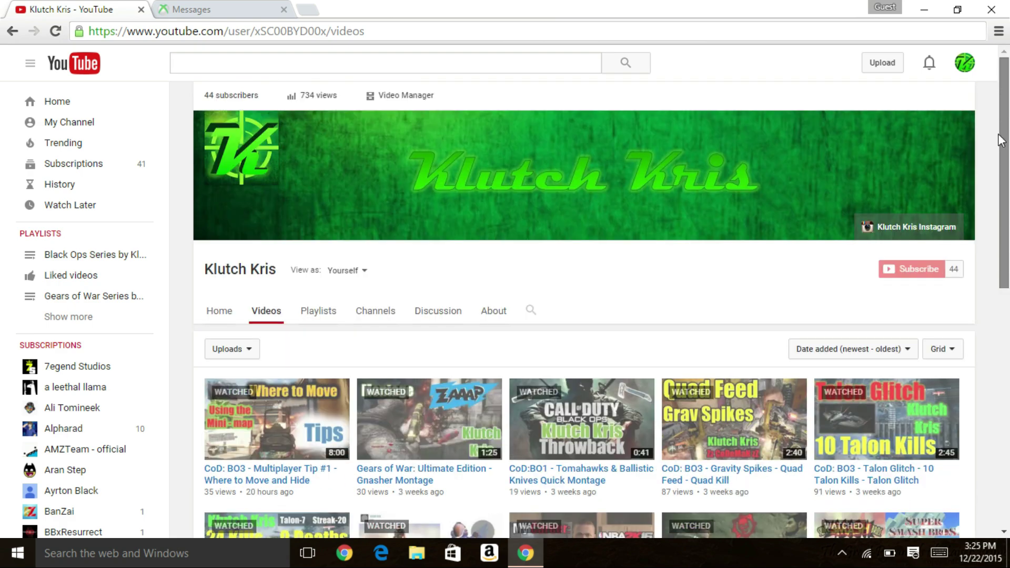